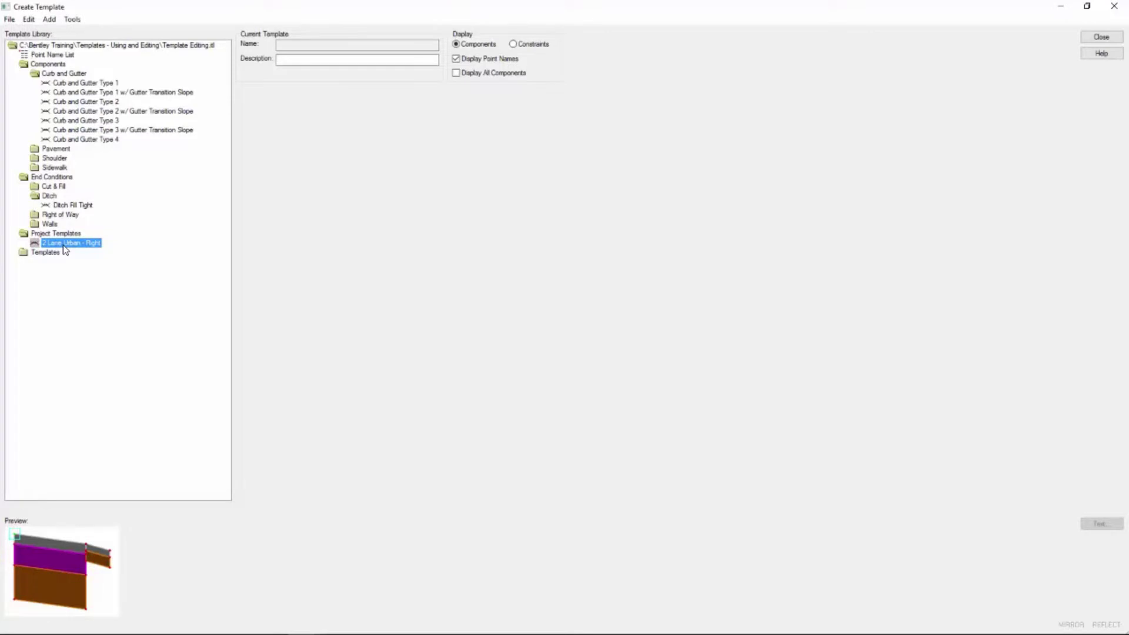
# - Open the 2 Lane Urban - Right template and attach Curb and Gutter Type 3 at SHDR
pyautogui.doubleClick(64, 246)
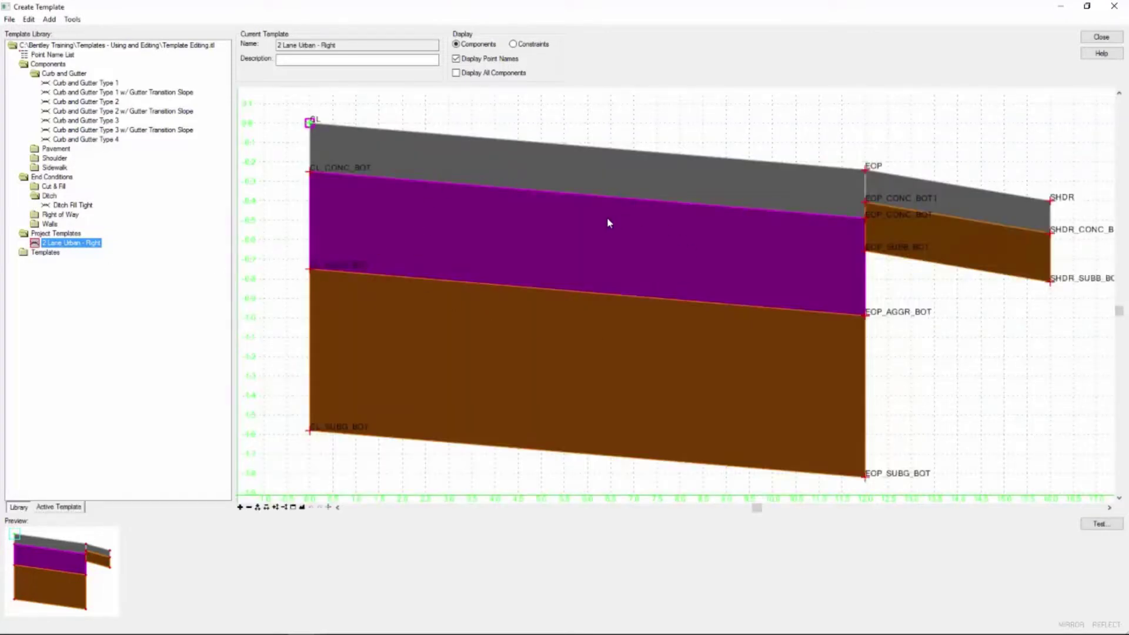
pyautogui.scroll(-2, 446, 220)
pyautogui.scroll(1, 960, 200)
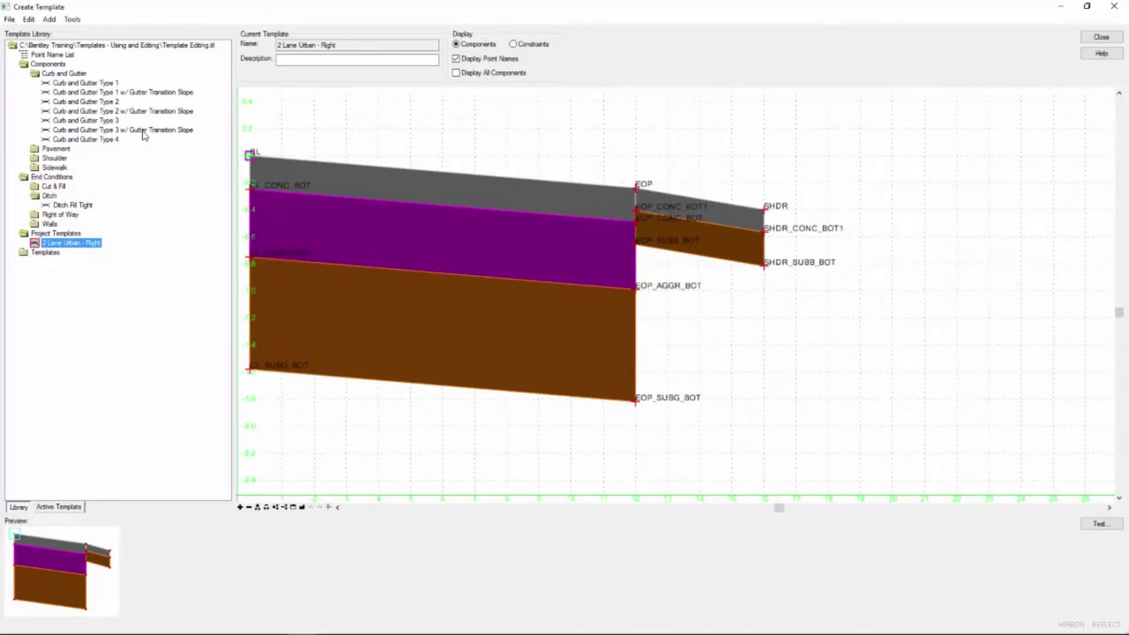
pyautogui.click(101, 121)
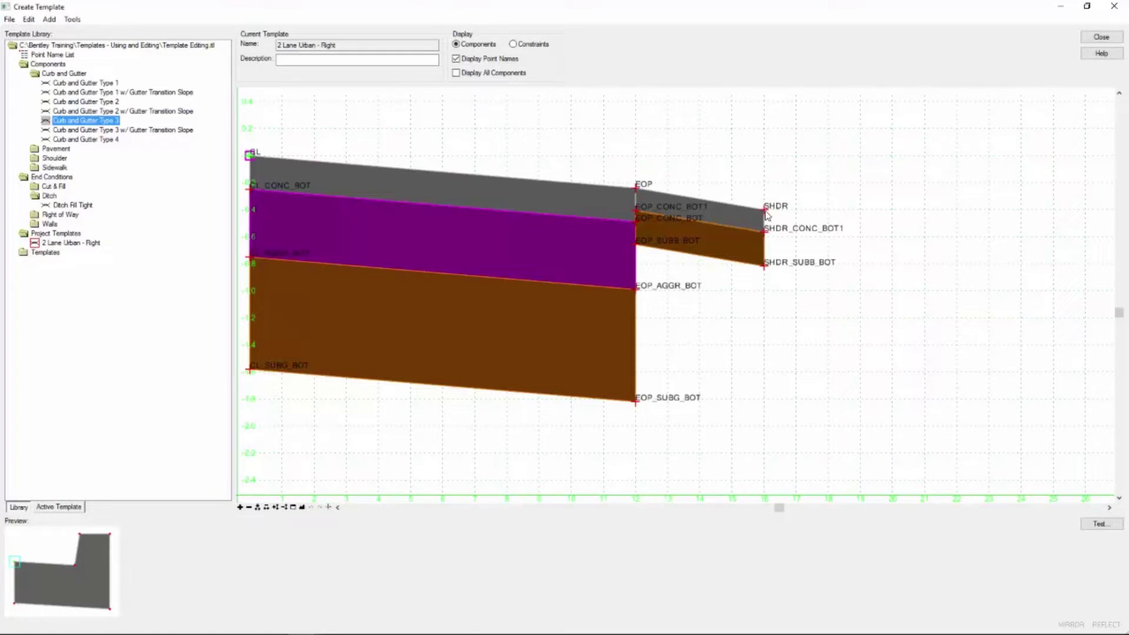
pyautogui.moveTo(765, 215)
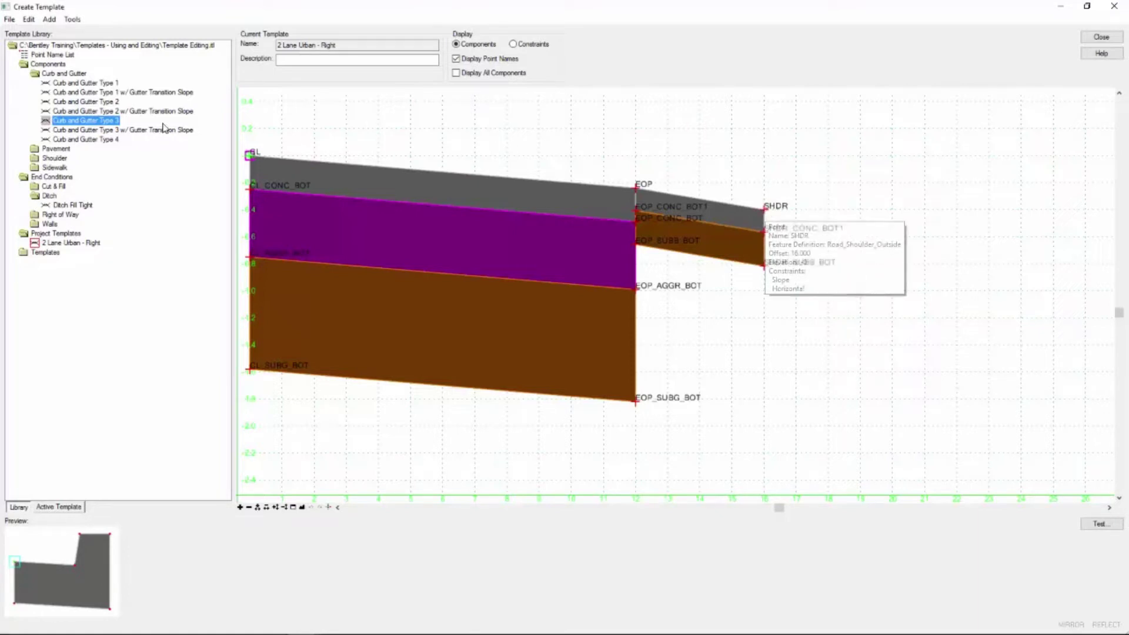
pyautogui.moveTo(106, 122); pyautogui.dragTo(764, 218)
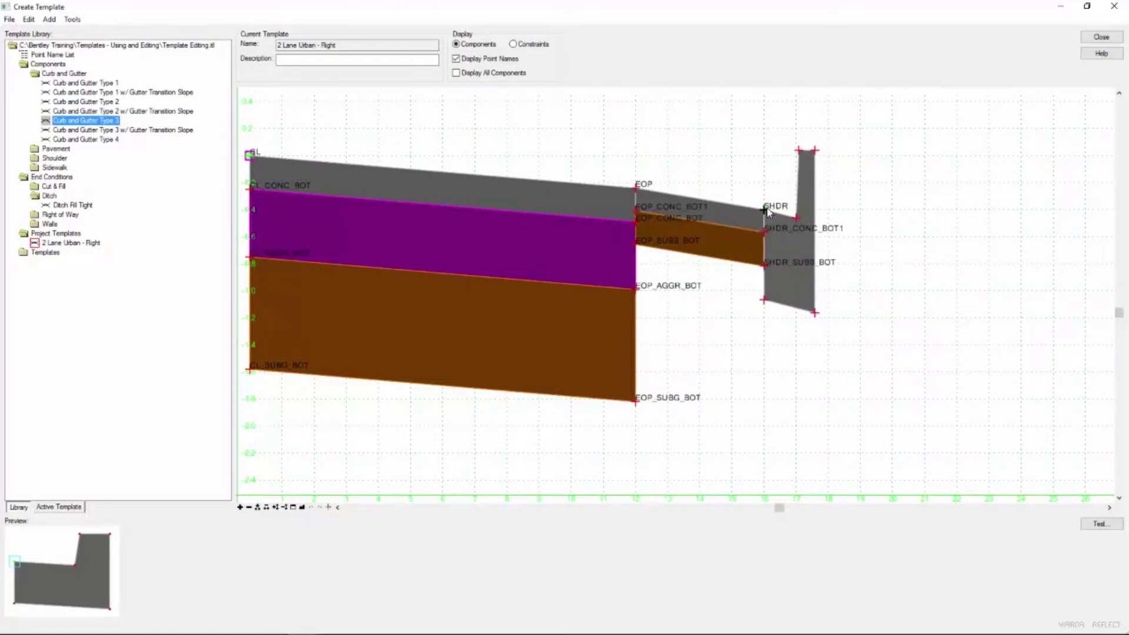
# - Attach the Sidewalk Surface and Buffer component at the CURB_BACK_TOP point
pyautogui.doubleClick(44, 168)
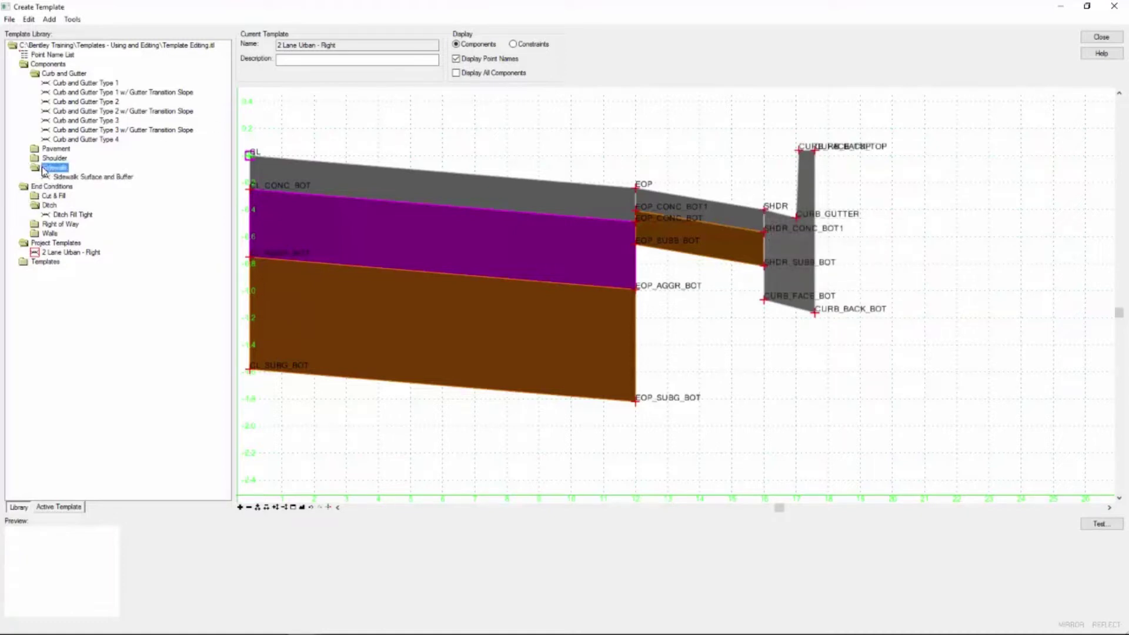
pyautogui.click(121, 179)
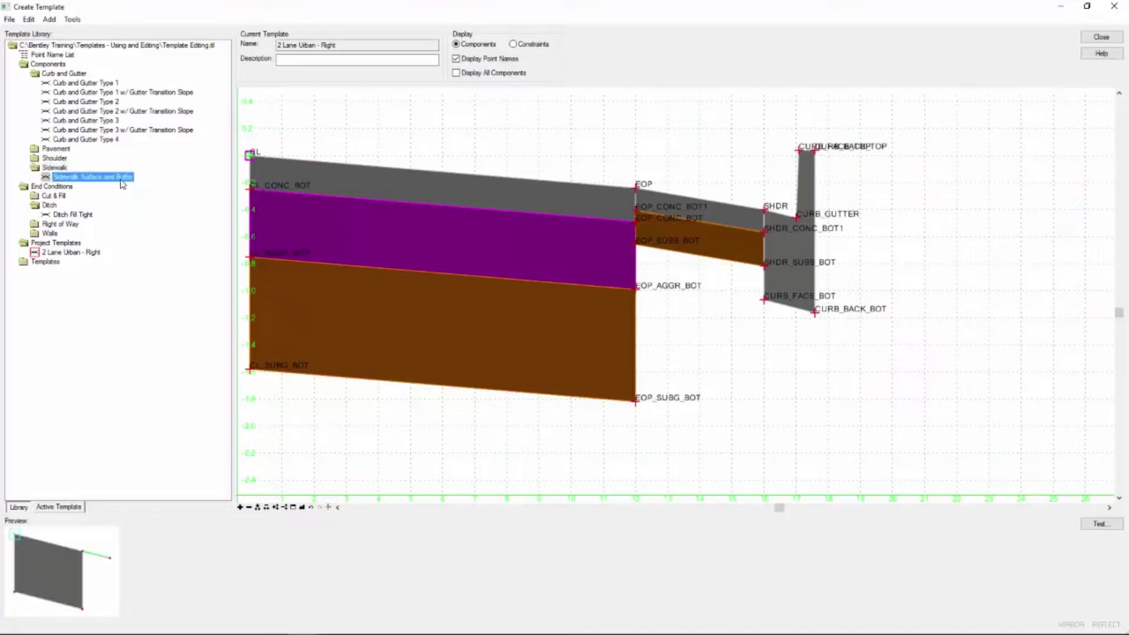
pyautogui.moveTo(80, 183); pyautogui.dragTo(818, 152)
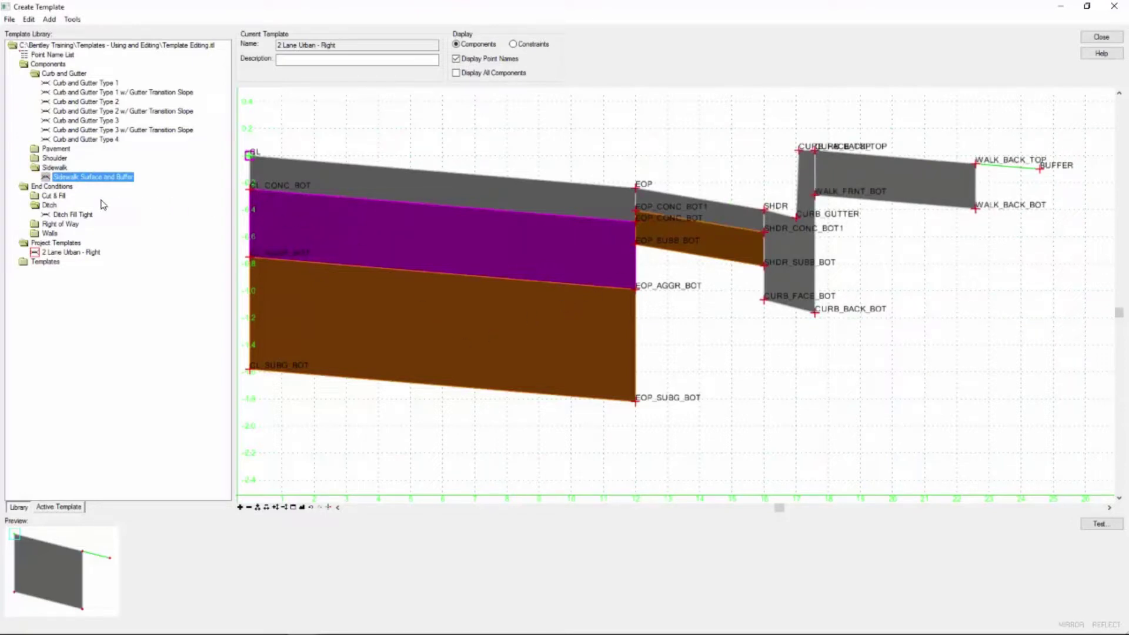
# - Attach the Cut and Fill - 4 Slopes end condition at the BUFFER point
pyautogui.doubleClick(52, 195)
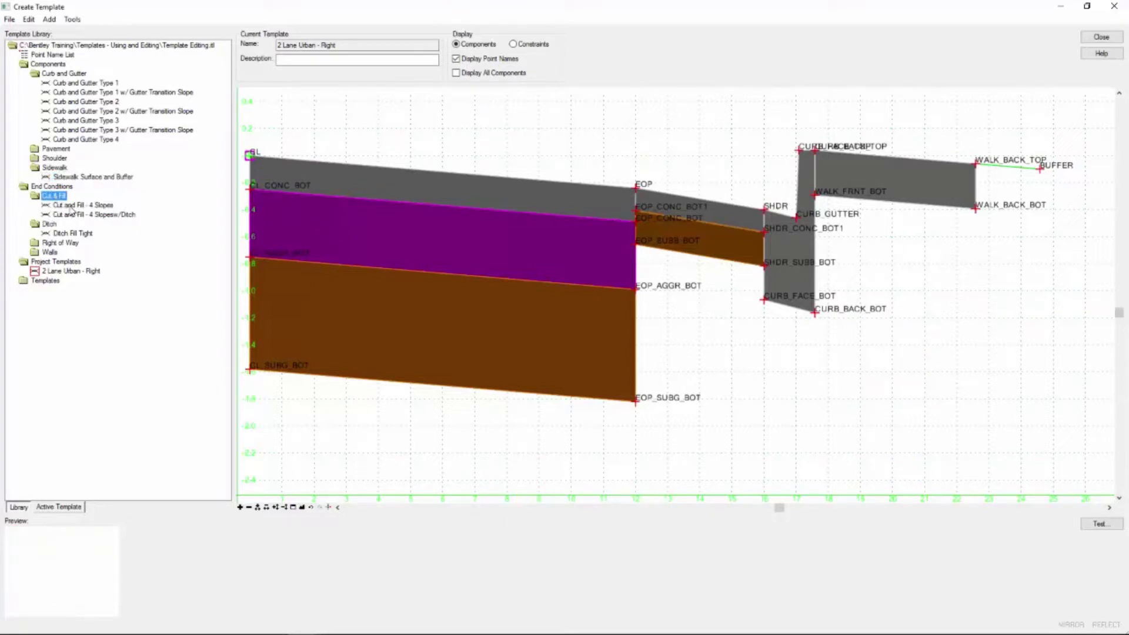
pyautogui.click(71, 205)
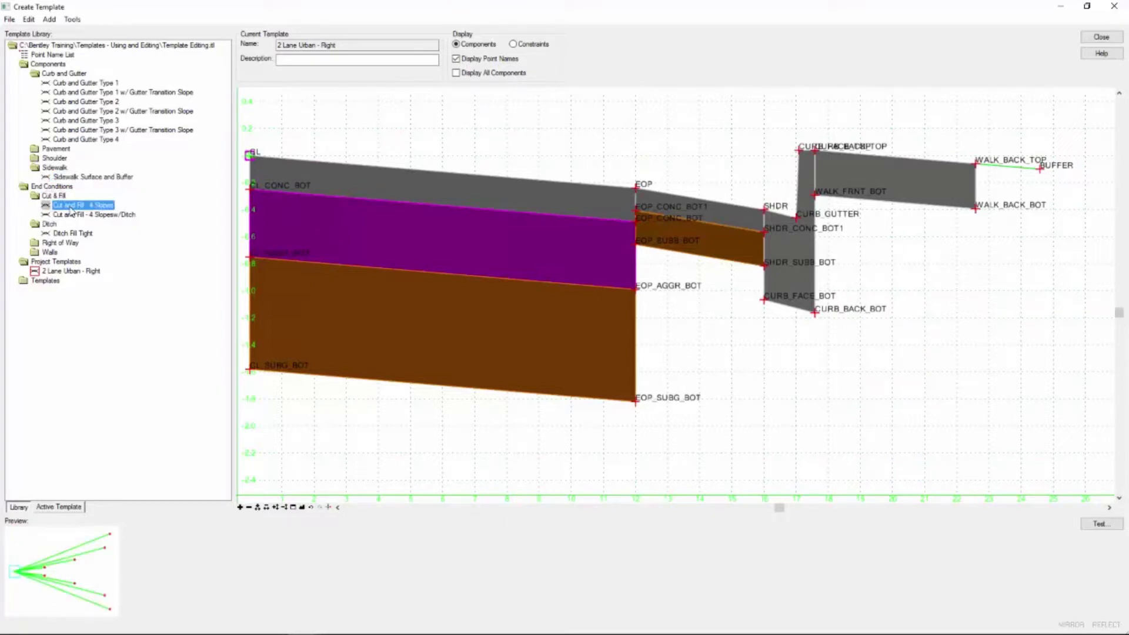
pyautogui.moveTo(68, 209); pyautogui.dragTo(1042, 175)
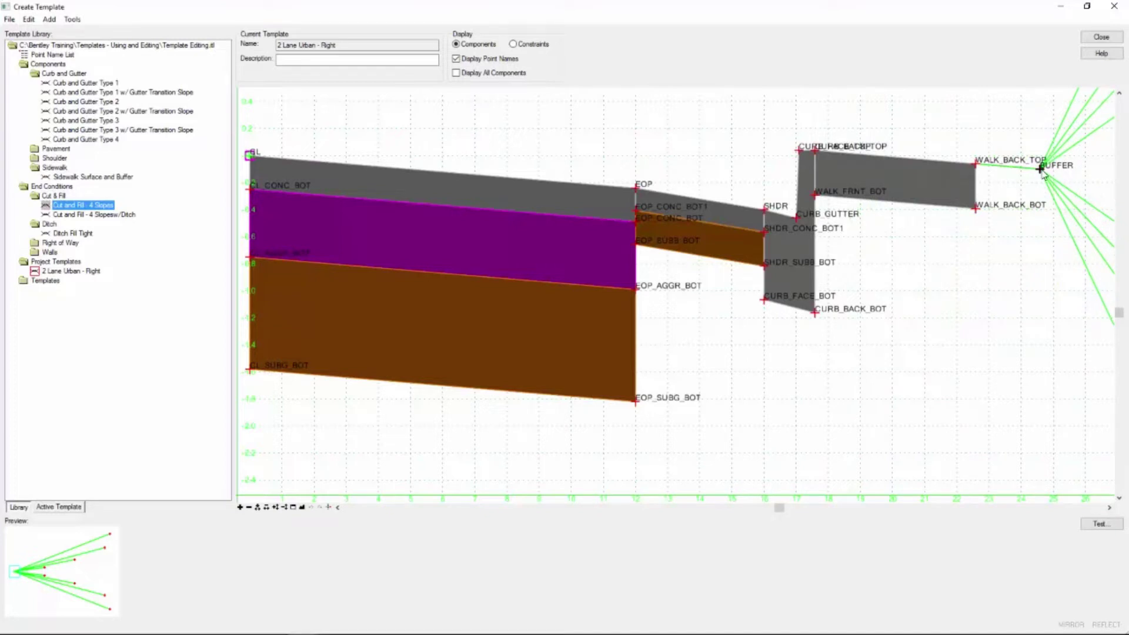
# - Fit the whole template in view and hide the point name labels
pyautogui.click(301, 507)
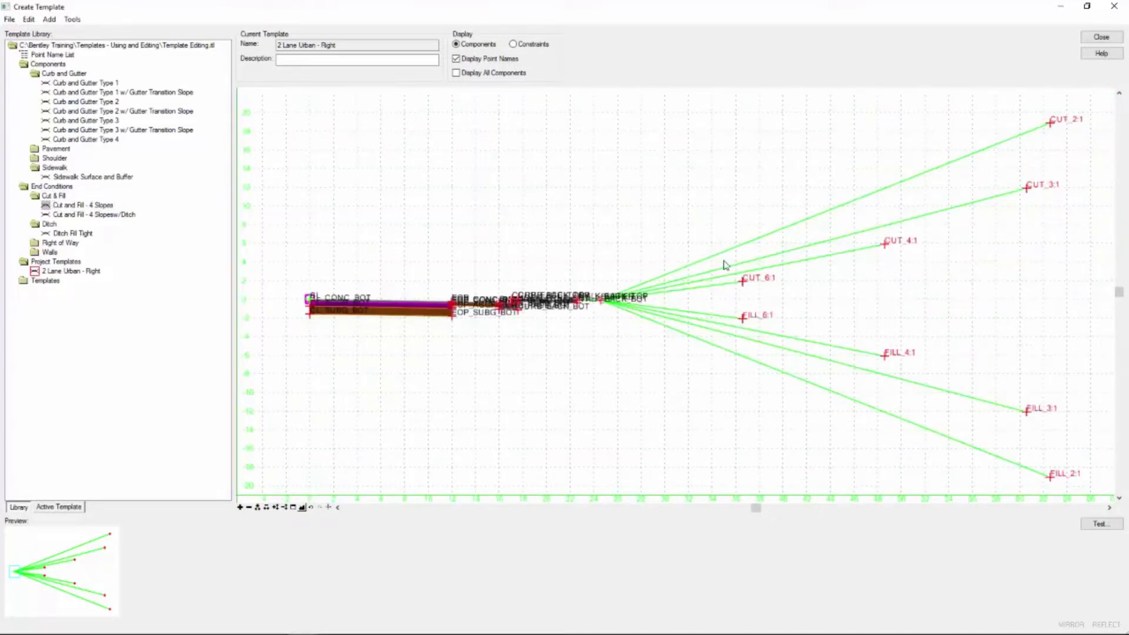
pyautogui.moveTo(755, 262)
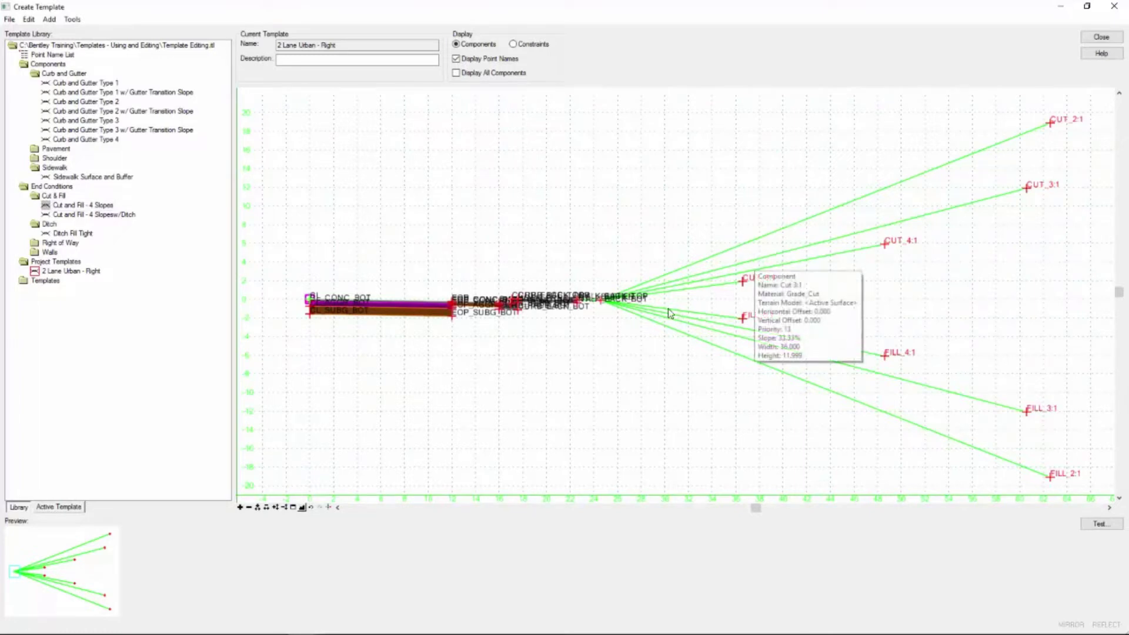
pyautogui.click(497, 59)
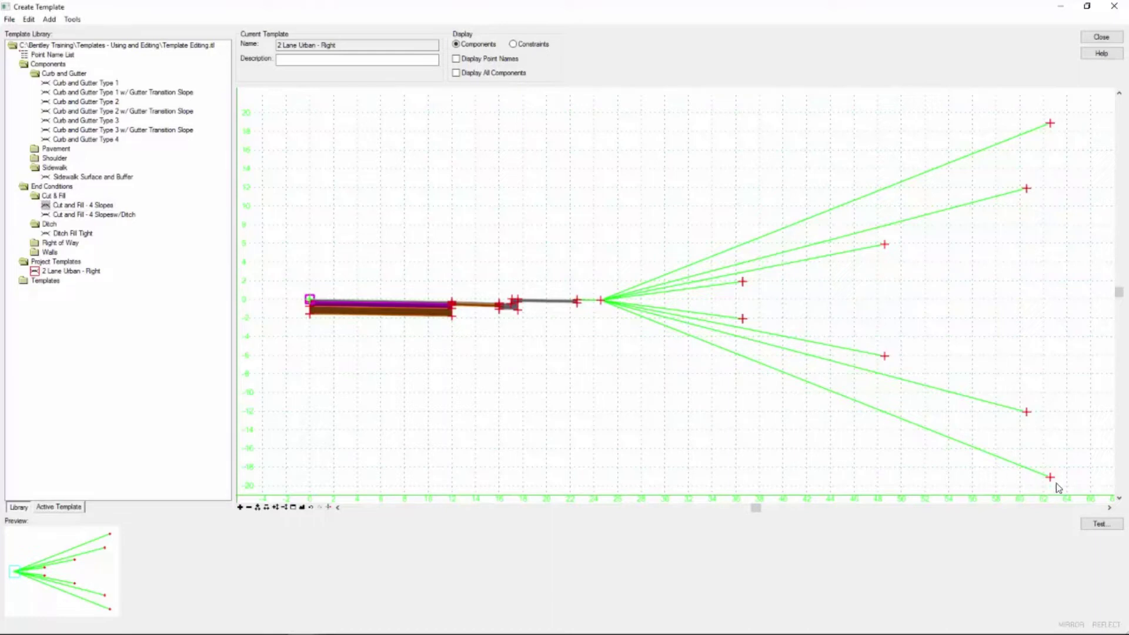
# - Open Test End Conditions and set the Use Surface Slope value to 3.00%
pyautogui.click(1089, 524)
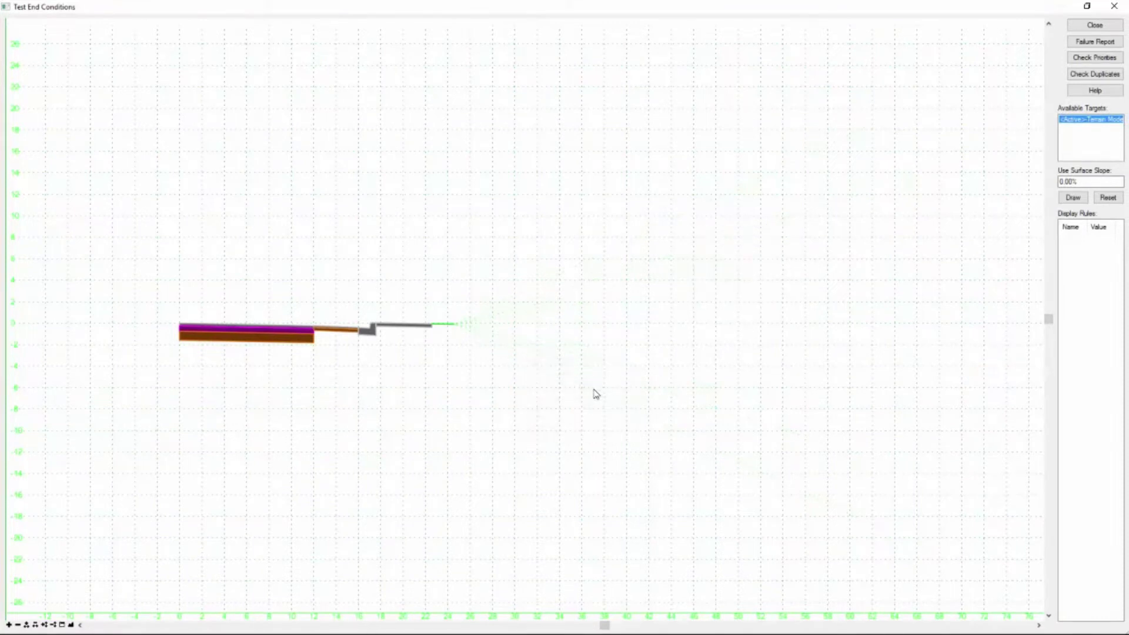
pyautogui.moveTo(593, 393)
pyautogui.moveTo(551, 297)
pyautogui.click(1061, 183)
# - Draw a test ground line, move it up and down to check cut and fill daylighting, then close
pyautogui.click(1070, 202)
pyautogui.click(1071, 202)
pyautogui.moveTo(984, 224); pyautogui.dragTo(778, 294)
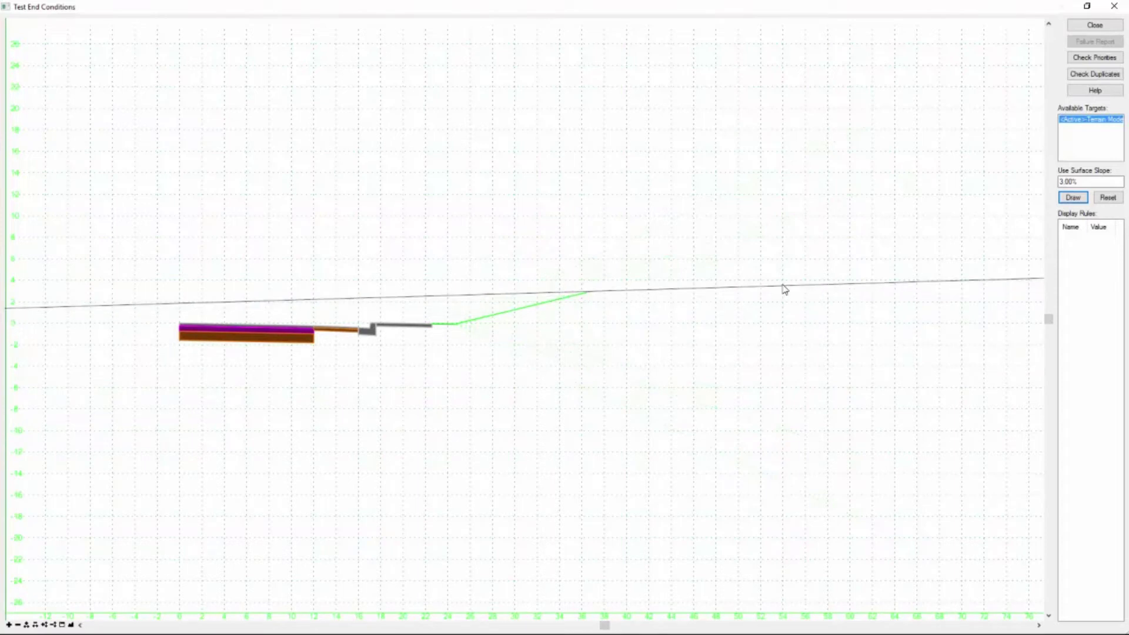
pyautogui.moveTo(784, 289); pyautogui.dragTo(780, 449)
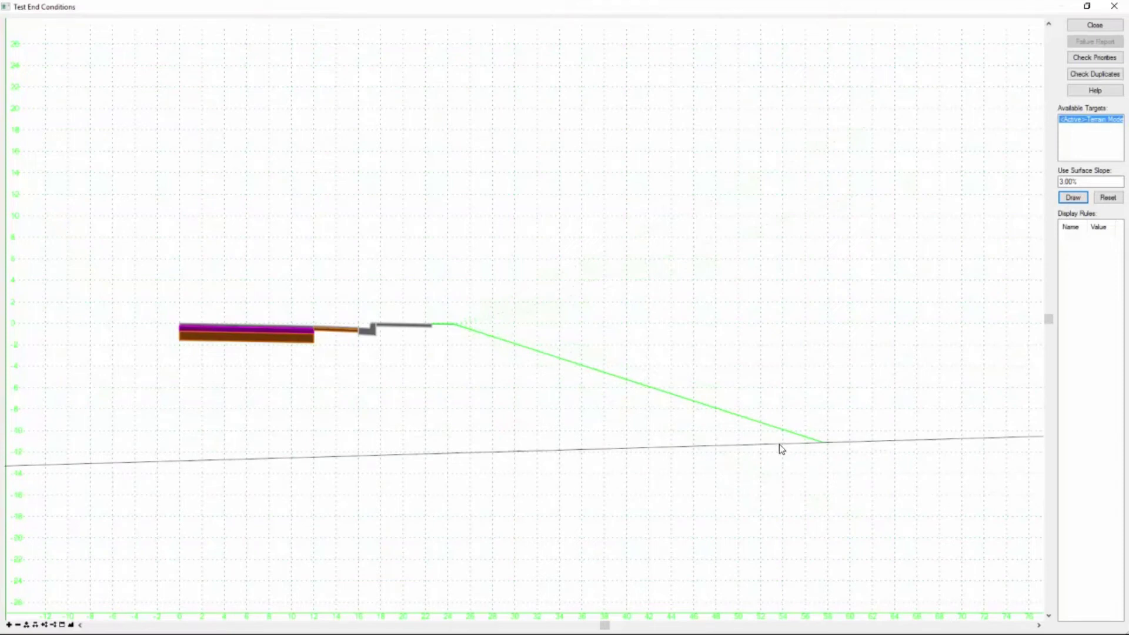
pyautogui.moveTo(780, 449); pyautogui.dragTo(1091, 26)
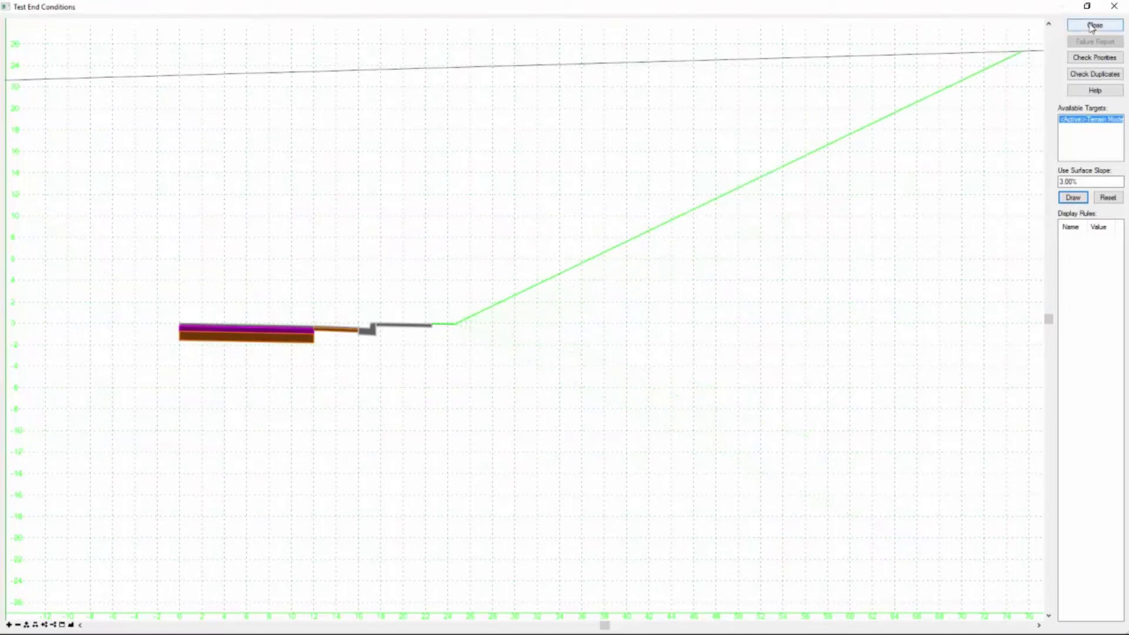
pyautogui.click(1093, 25)
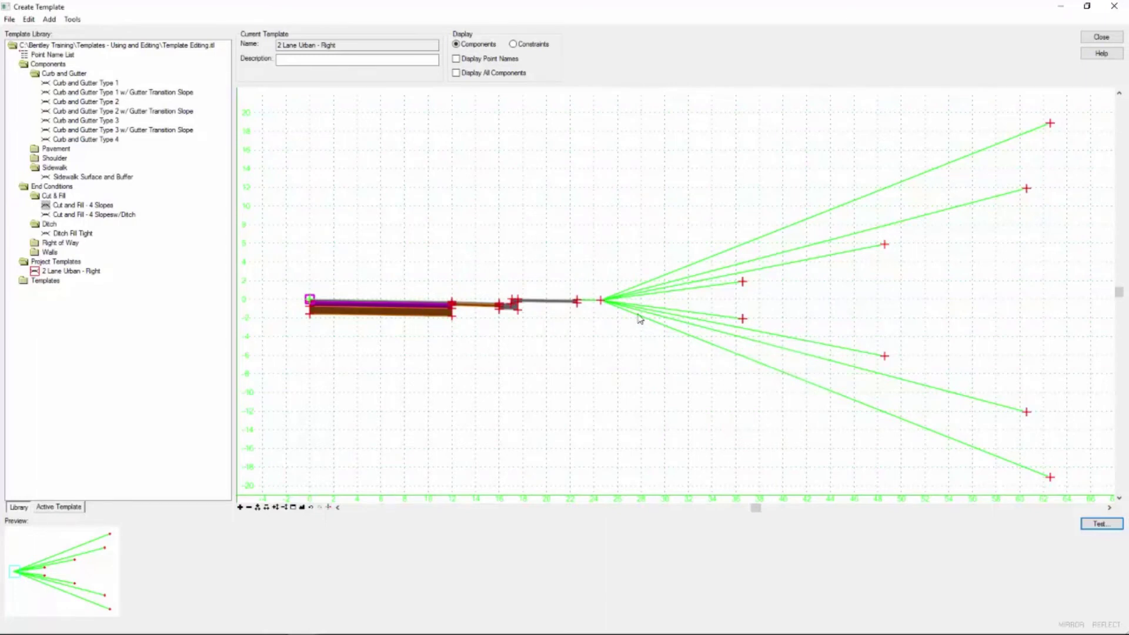
# - Select the Project Templates folder and bring up its context menu
pyautogui.moveTo(639, 316)
pyautogui.click(56, 262)
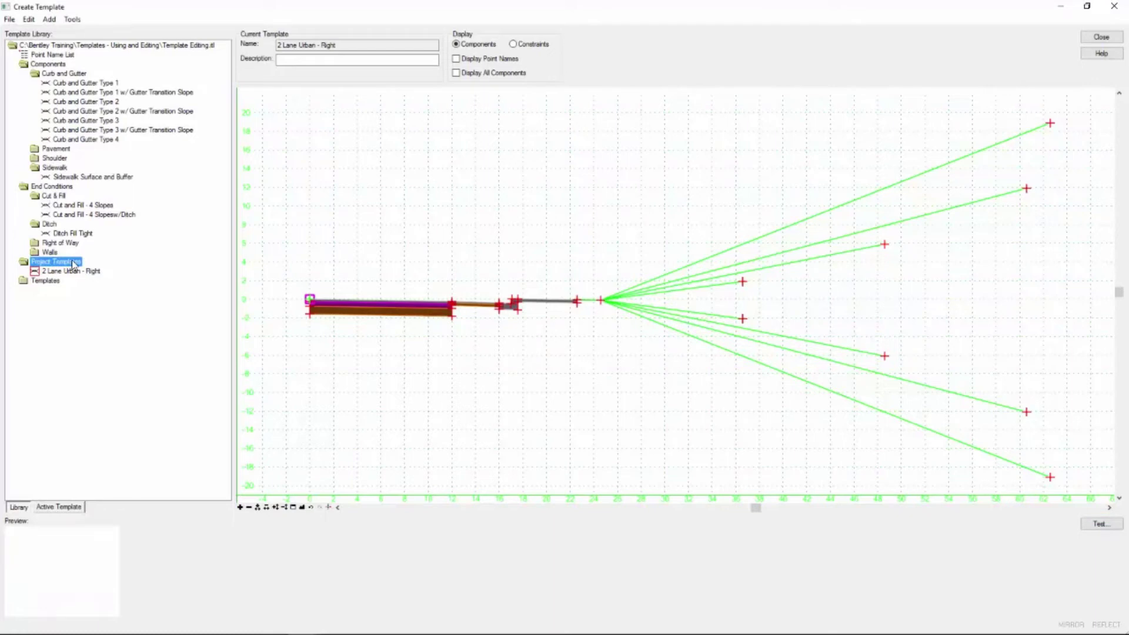
pyautogui.rightClick(74, 263)
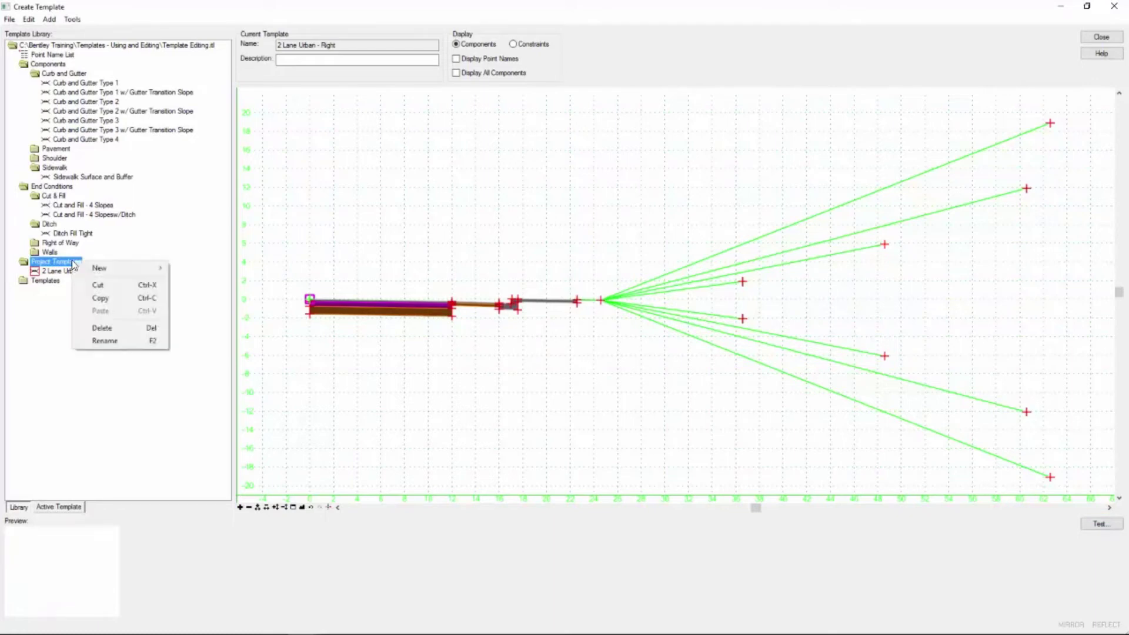
# - Add a new template under Project Templates named '2 Lane Urban'
pyautogui.moveTo(90, 271)
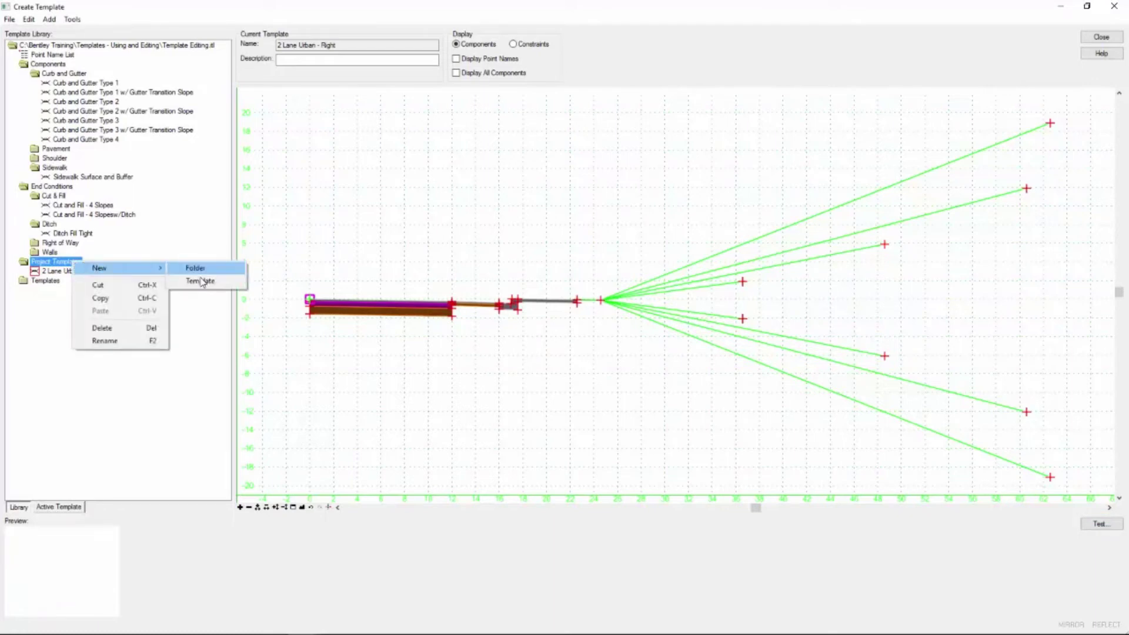
pyautogui.click(200, 281)
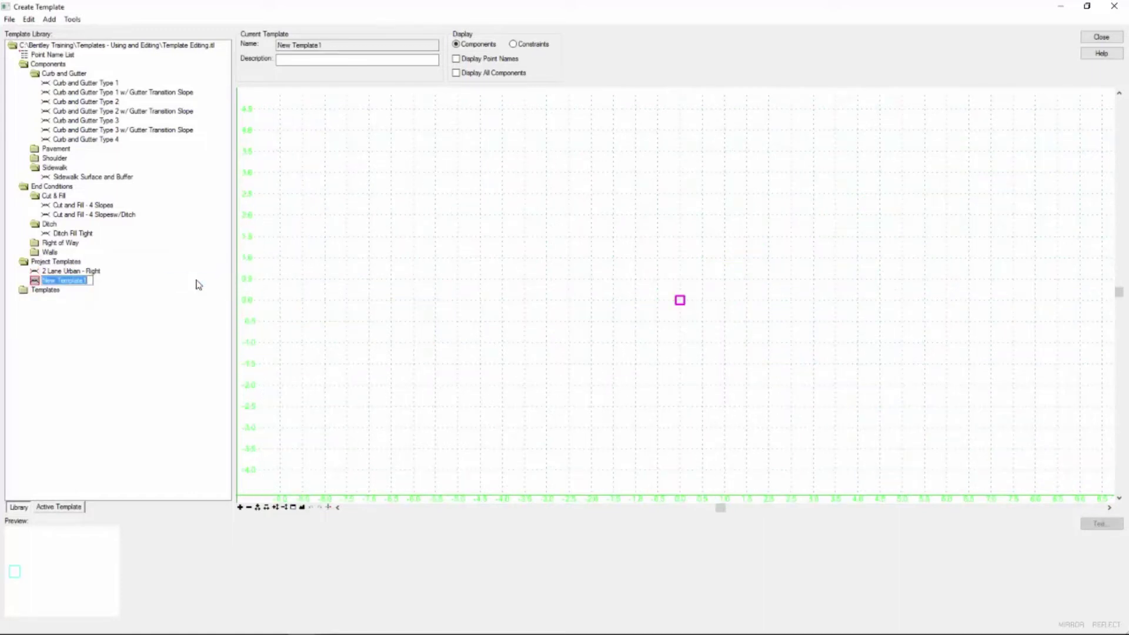
pyautogui.write('2 Lane Urban')
pyautogui.press('Return')
# - In Dynamic Settings, set X and Y Step to 0.1 and turn on Apply Affixes
pyautogui.click(63, 271)
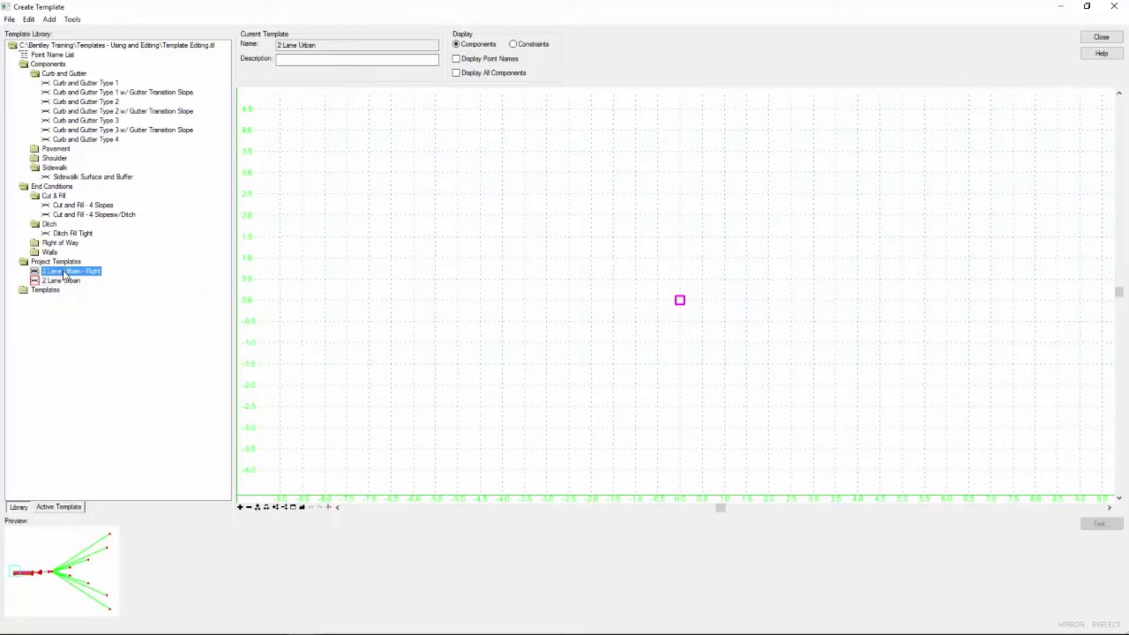
pyautogui.click(306, 507)
pyautogui.click(328, 507)
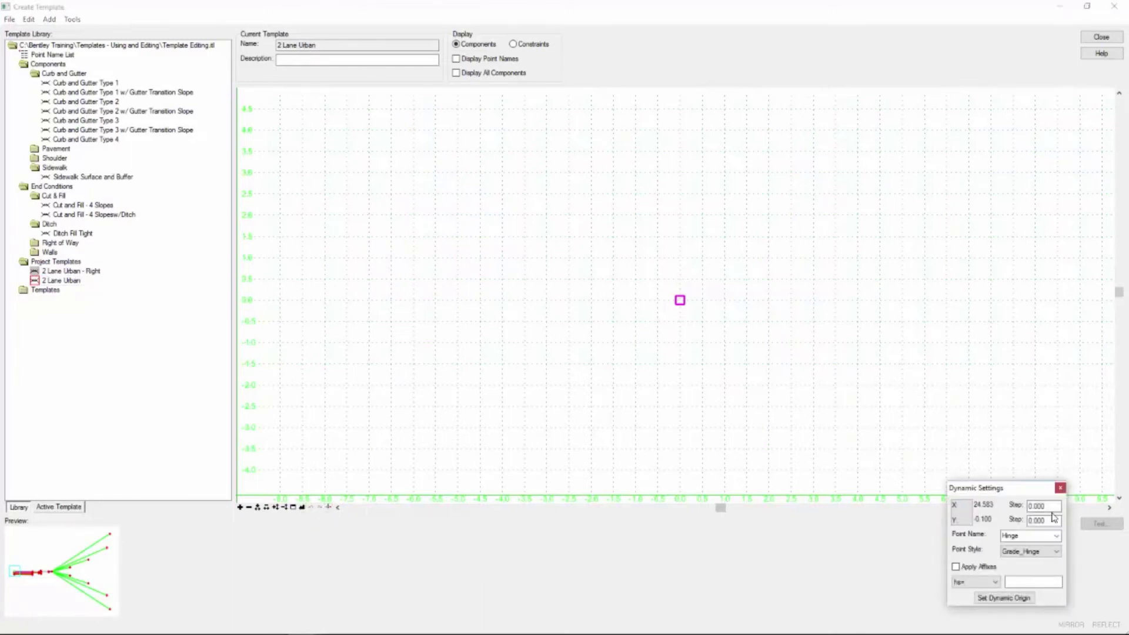
pyautogui.moveTo(1052, 506); pyautogui.dragTo(1009, 507)
pyautogui.write('.1')
pyautogui.press('Tab')
pyautogui.write('.1')
pyautogui.press('Tab')
pyautogui.click(984, 567)
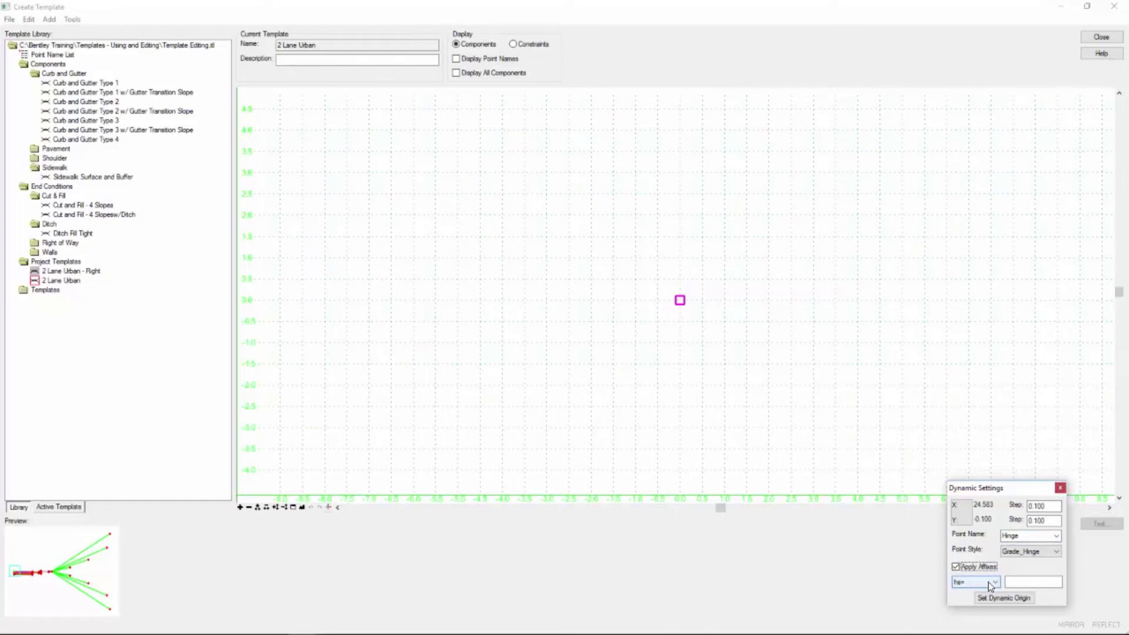
# - Drag 2 Lane Urban - Right onto the canvas, mirror it for the left side, and zoom out
pyautogui.click(58, 271)
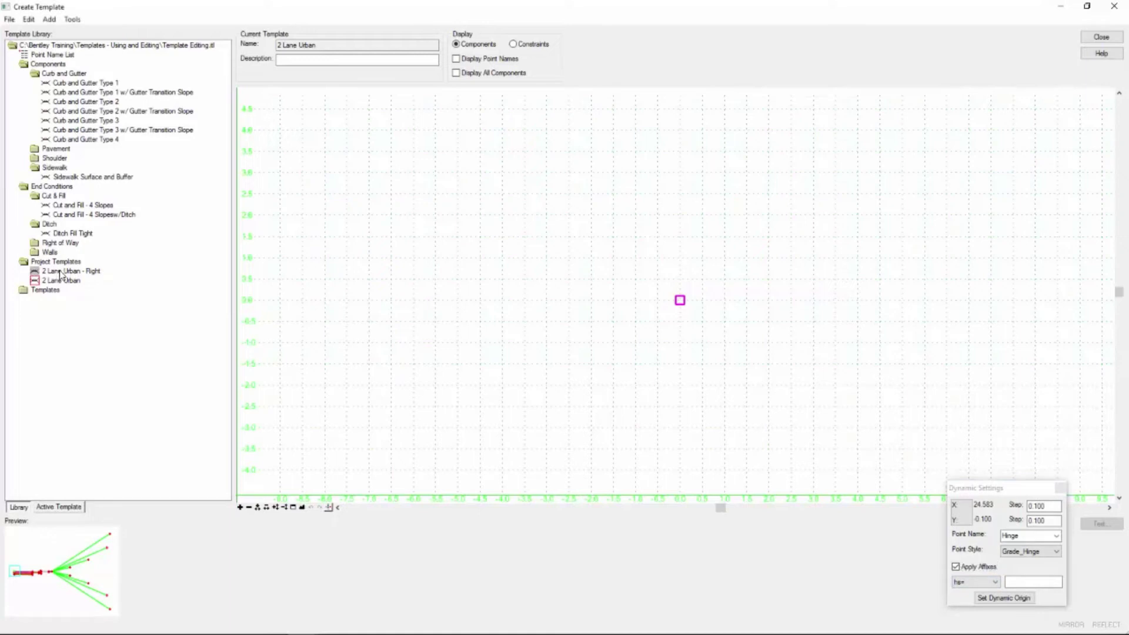
pyautogui.moveTo(64, 272); pyautogui.dragTo(636, 220)
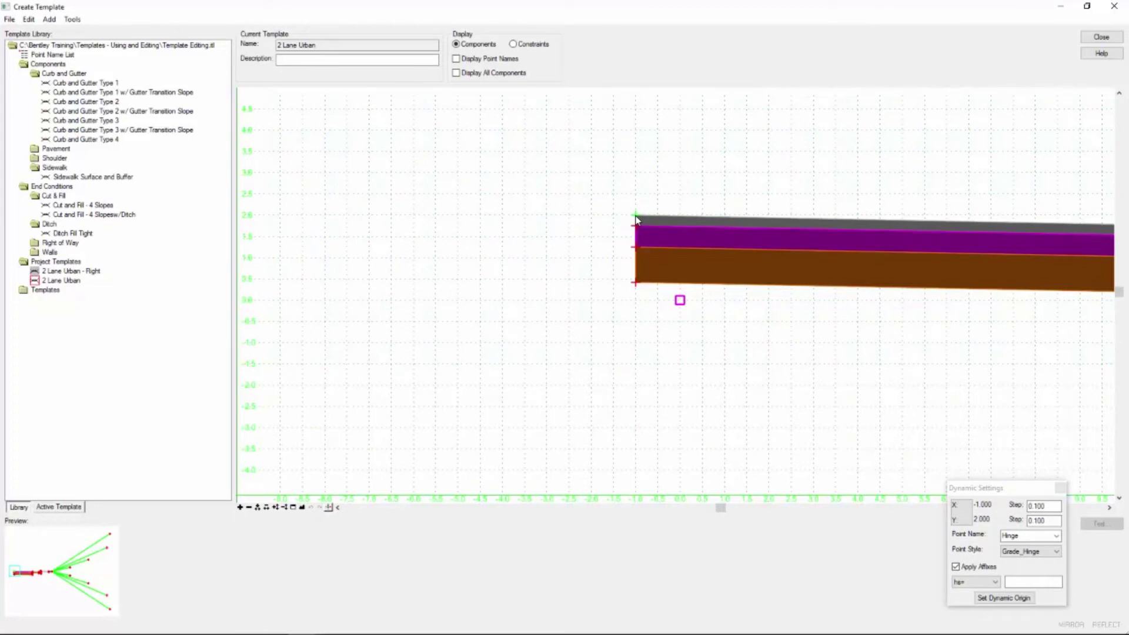
pyautogui.rightClick(636, 220)
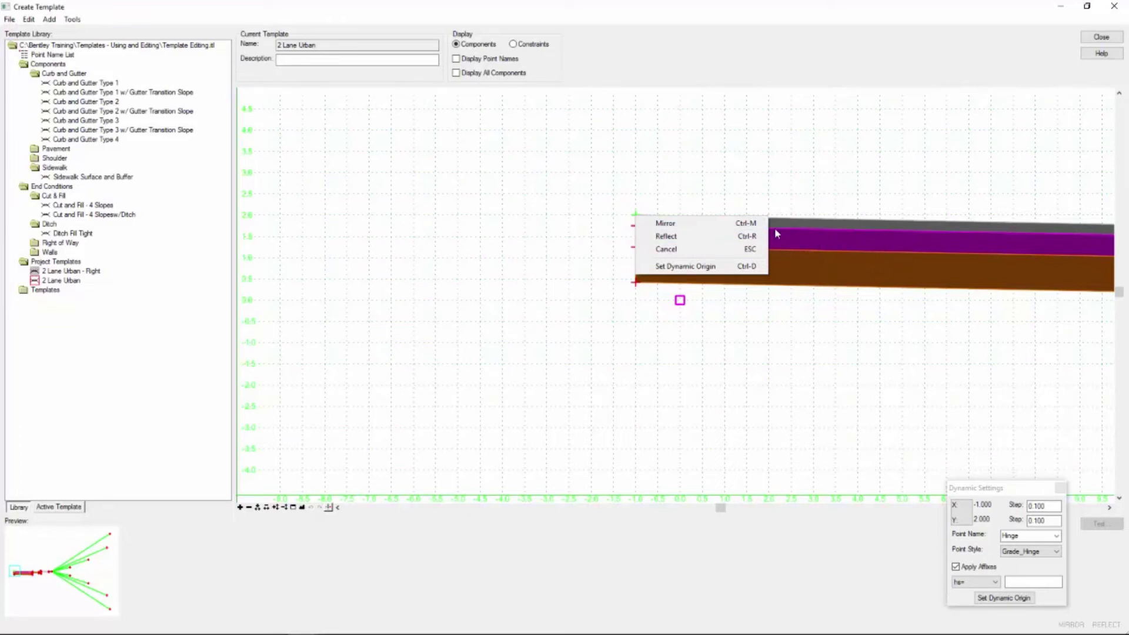
pyautogui.click(676, 224)
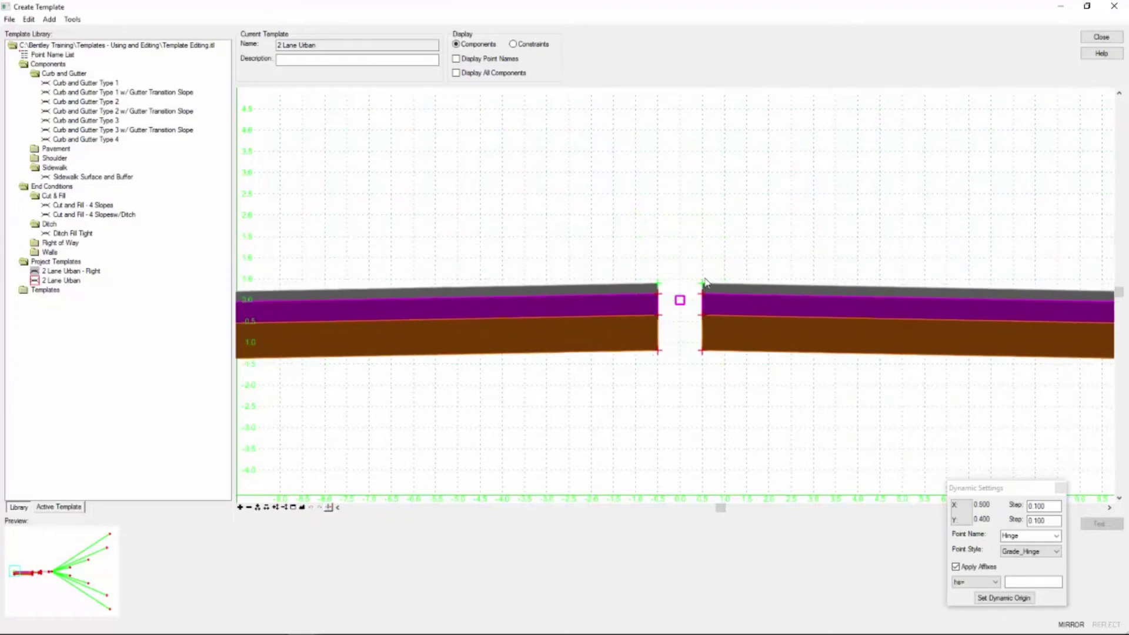
pyautogui.scroll(-3, 660, 280)
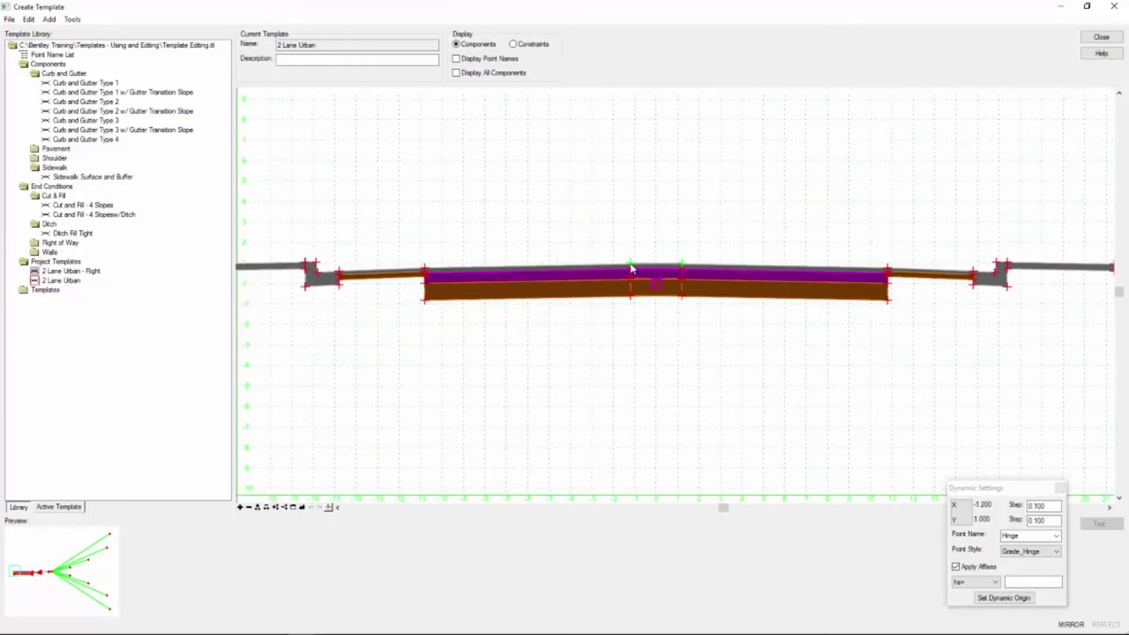
pyautogui.scroll(-3, 632, 269)
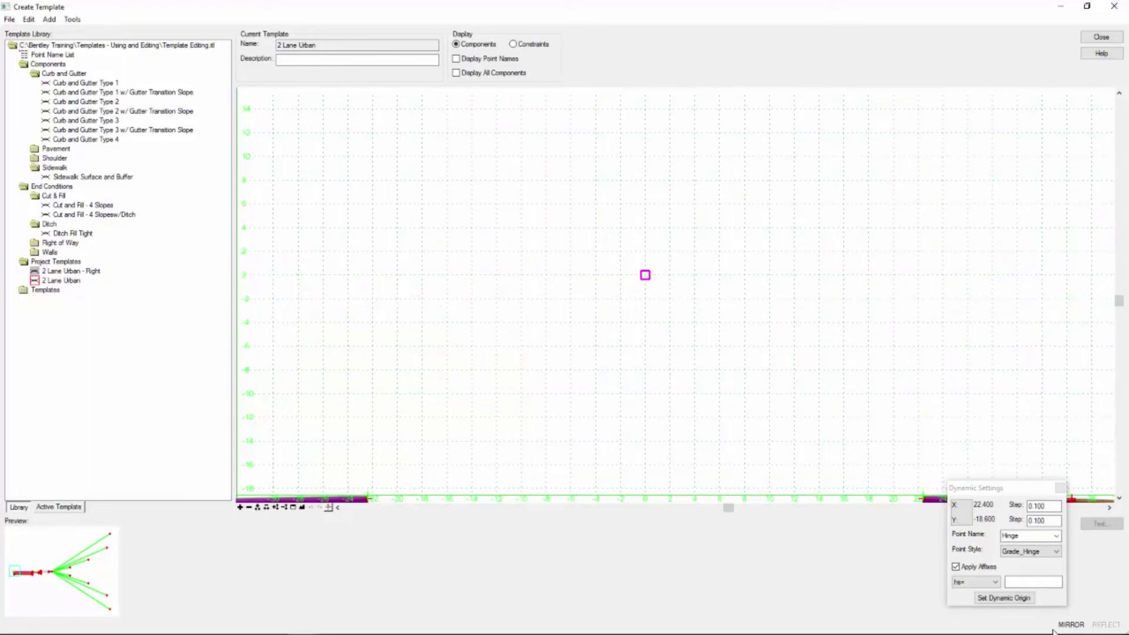
# - Drop the mirrored template with its crown at 0,0 and fit the full section in view
pyautogui.scroll(4, 646, 278)
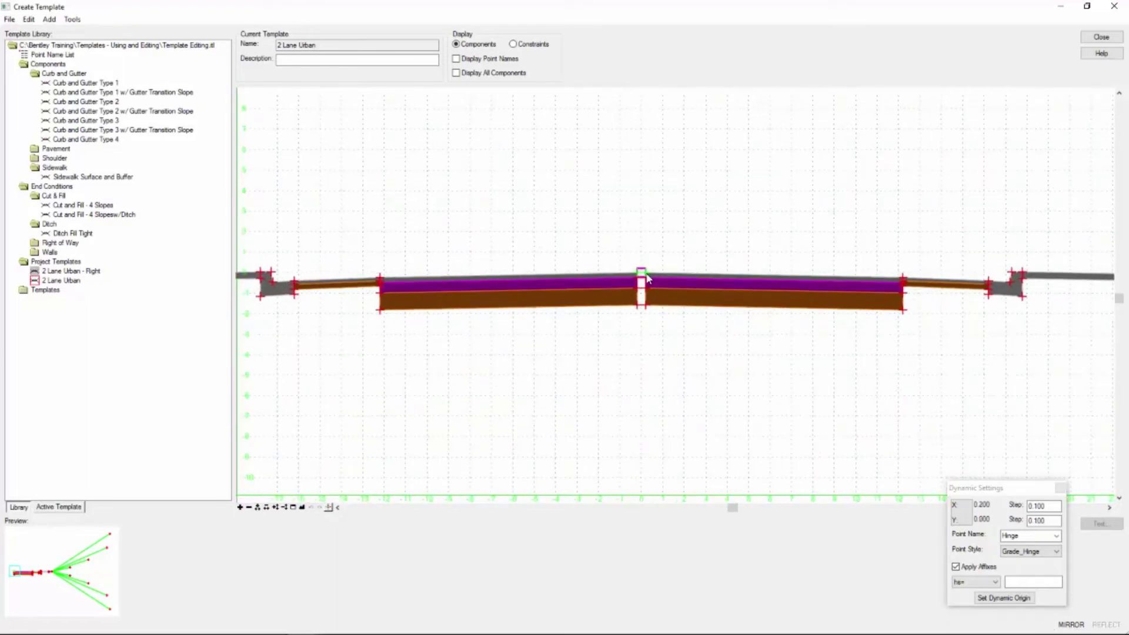
pyautogui.scroll(2, 647, 278)
pyautogui.scroll(1, 640, 277)
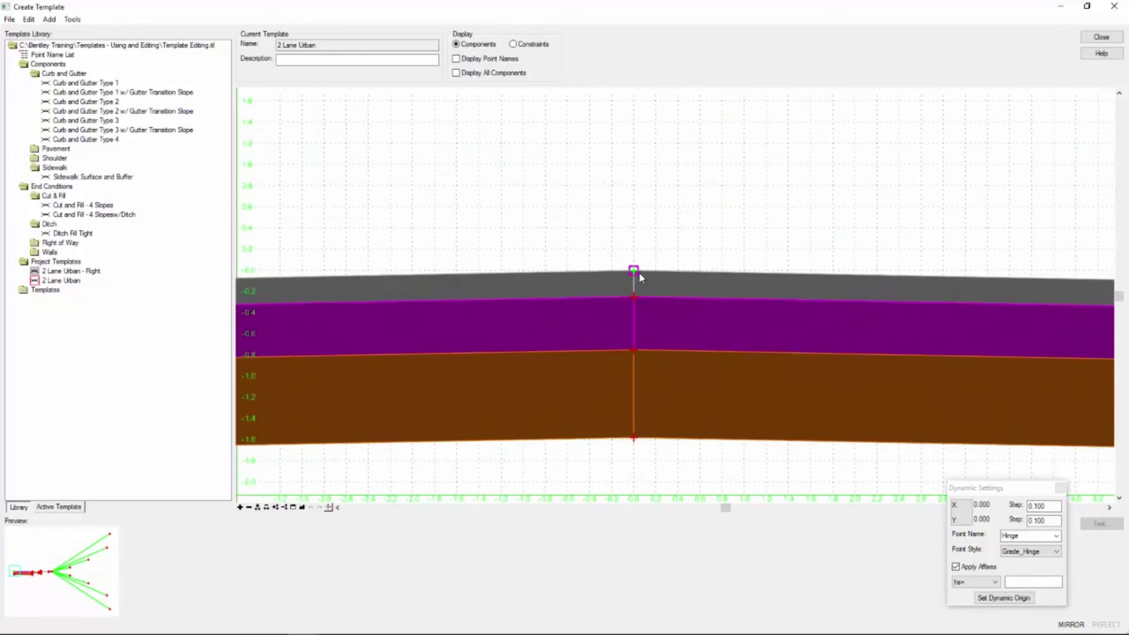
pyautogui.moveTo(639, 274)
pyautogui.mouseDown()
pyautogui.moveTo(794, 411)
pyautogui.moveTo(899, 454)
pyautogui.moveTo(774, 313)
pyautogui.moveTo(658, 290)
pyautogui.moveTo(637, 272)
pyautogui.mouseUp()
pyautogui.moveTo(637, 271); pyautogui.dragTo(636, 272)
pyautogui.scroll(-5, 567, 294)
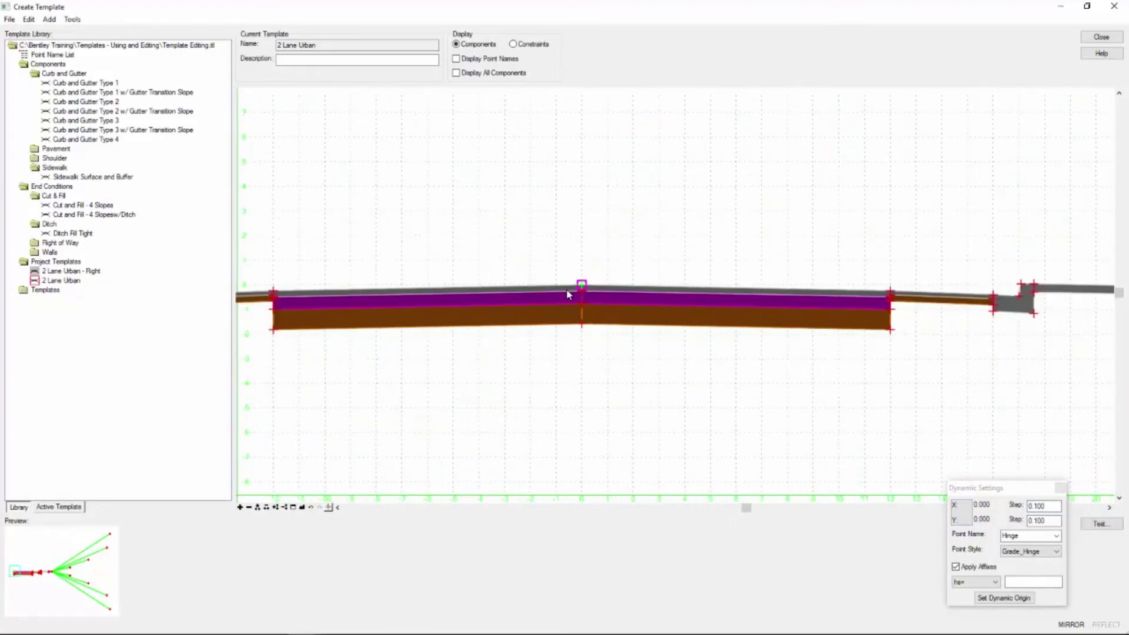
pyautogui.scroll(-2, 567, 294)
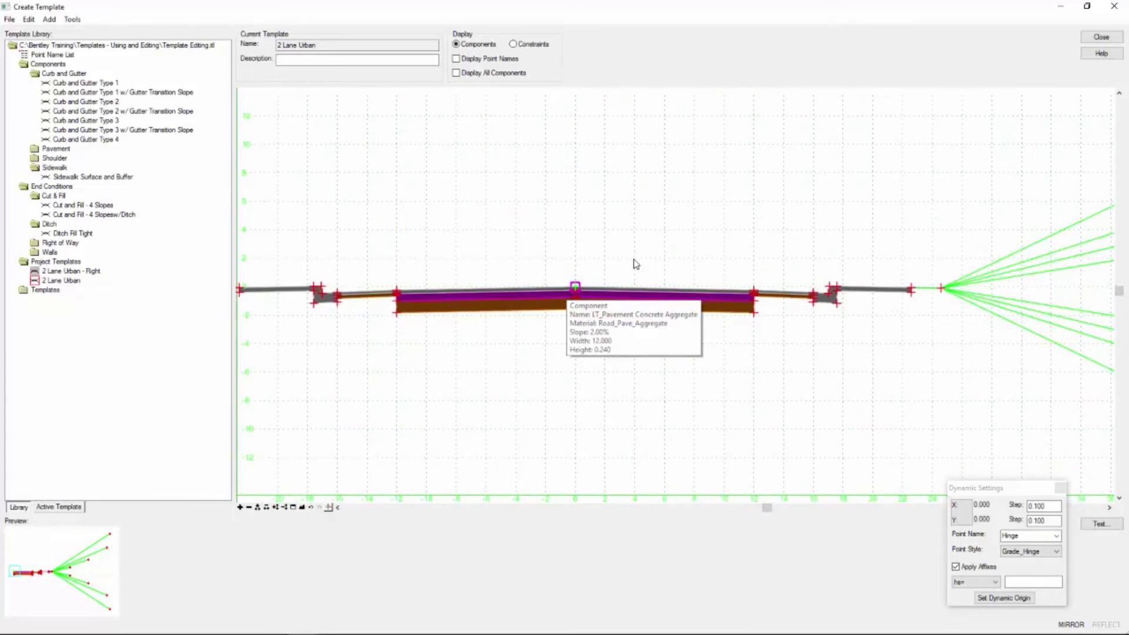
pyautogui.moveTo(577, 292)
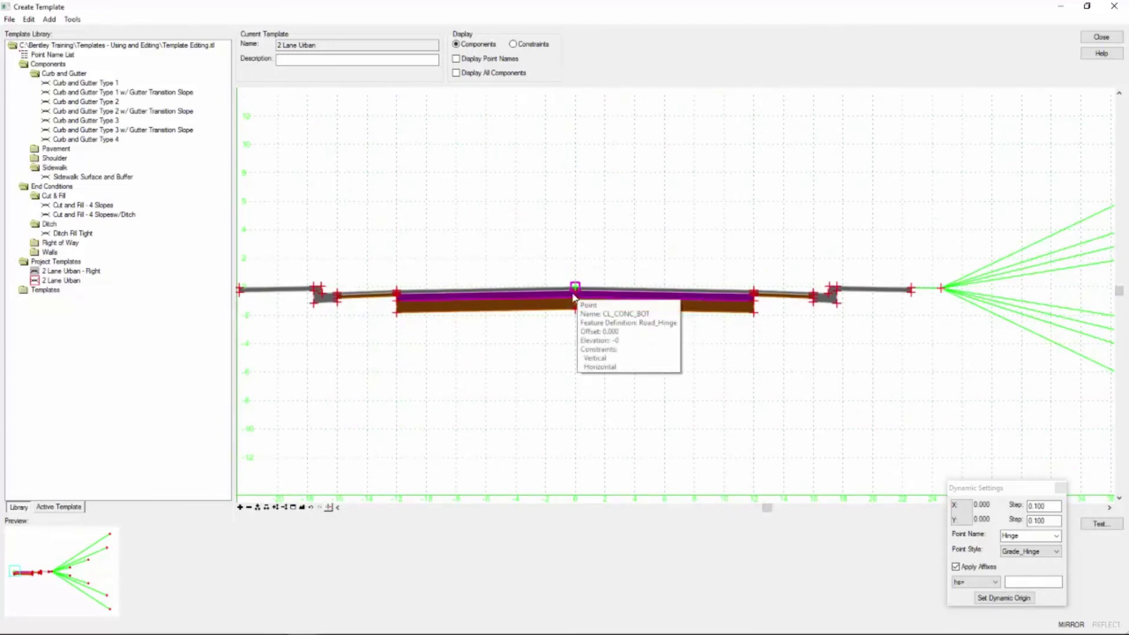
pyautogui.click(301, 507)
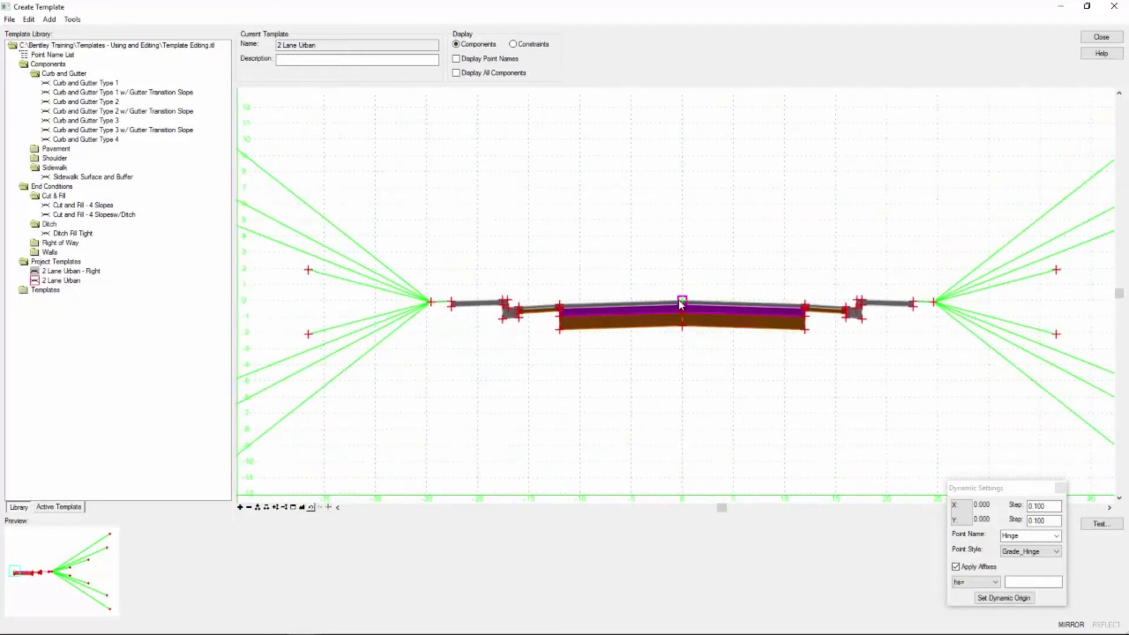
pyautogui.scroll(2, 679, 301)
pyautogui.moveTo(680, 301)
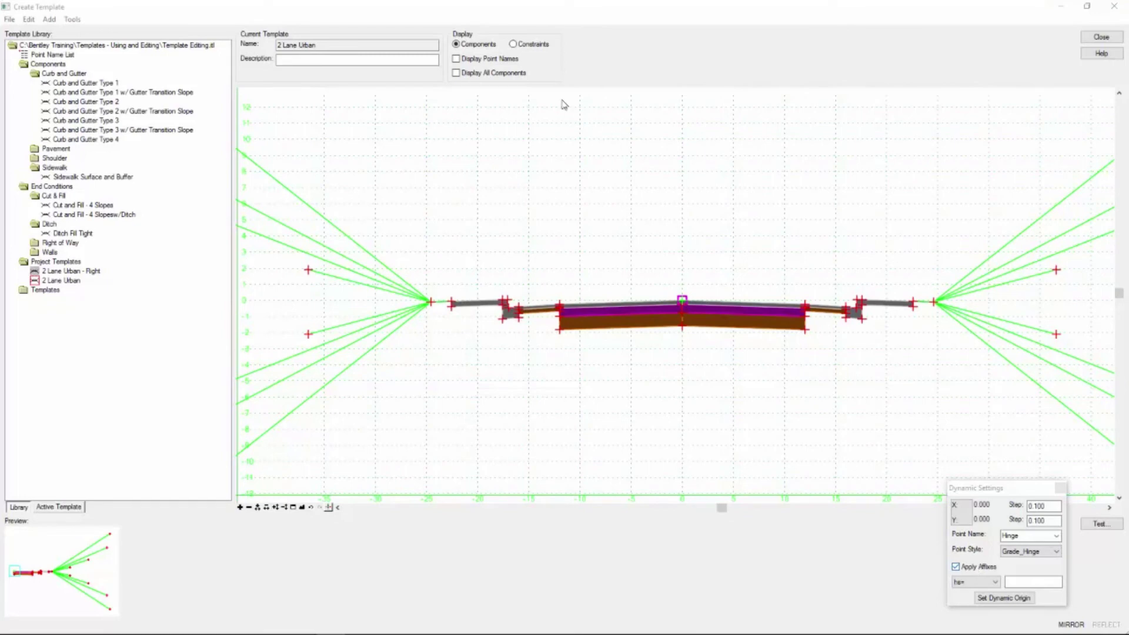
# - Show point names and inspect the LT and RT cut and fill slope points, then fit the view
pyautogui.click(488, 63)
pyautogui.scroll(-3, 682, 227)
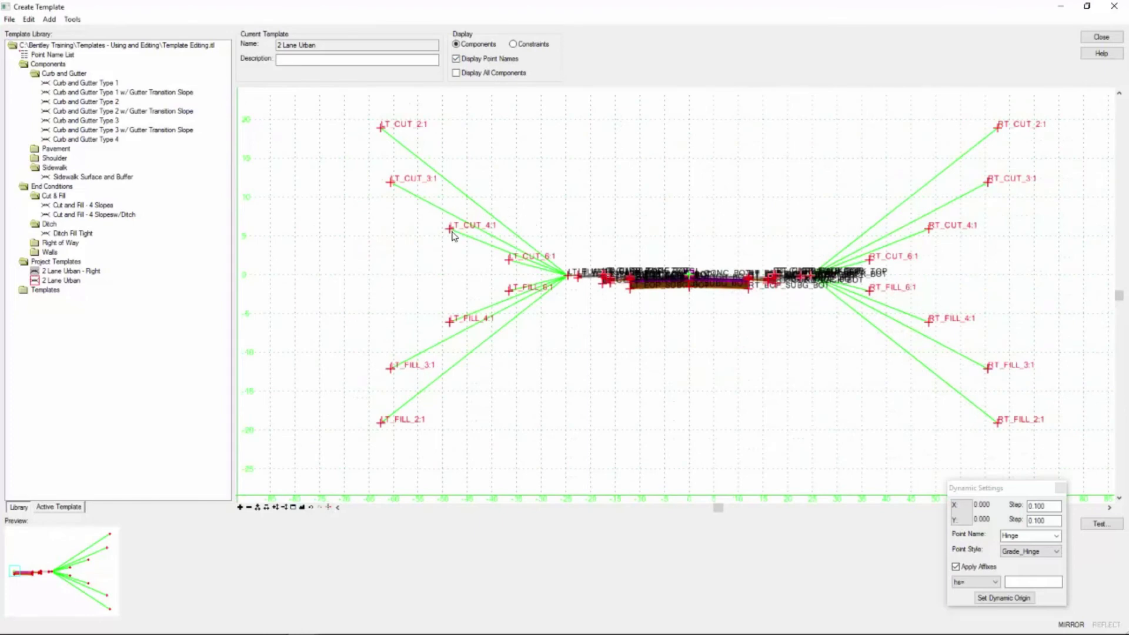
pyautogui.moveTo(452, 235)
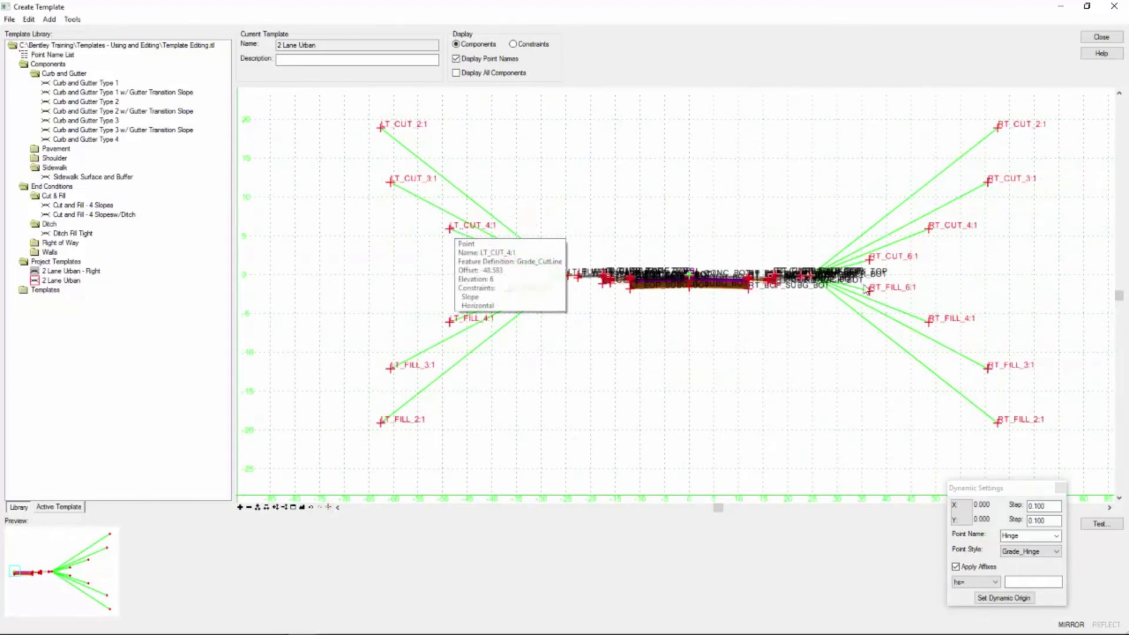
pyautogui.moveTo(869, 260)
pyautogui.scroll(2, 864, 260)
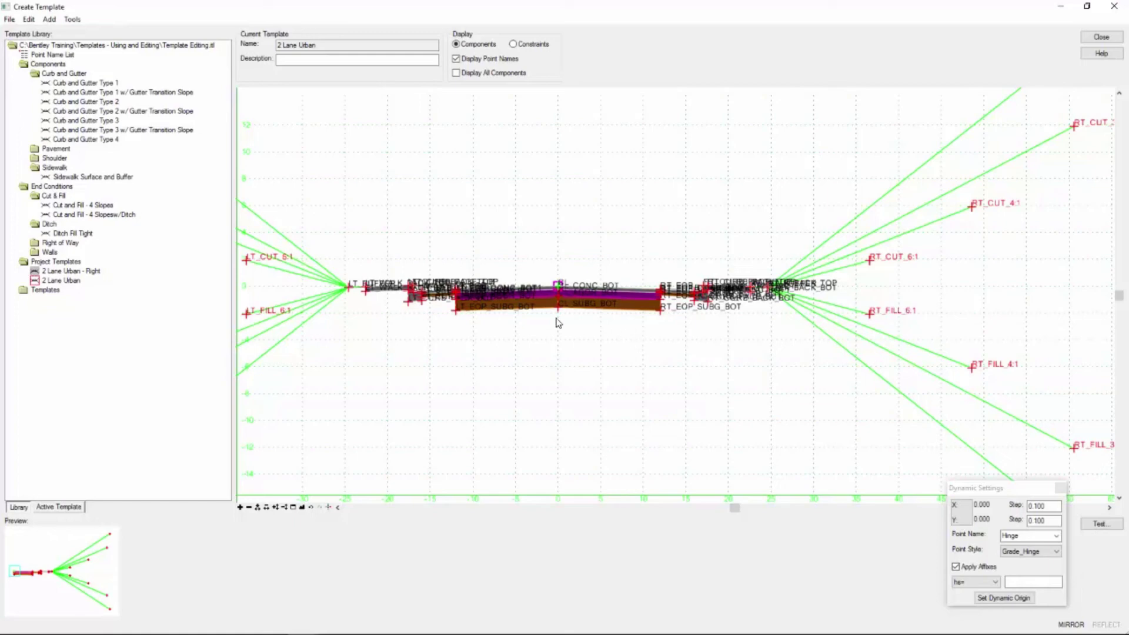
pyautogui.scroll(3, 765, 291)
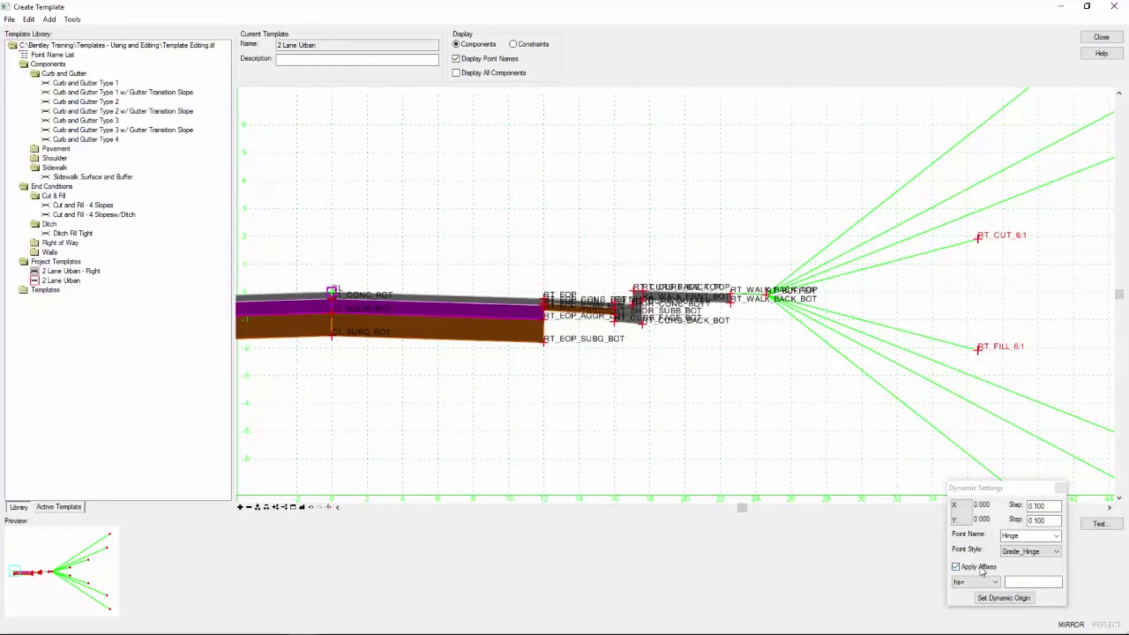
pyautogui.scroll(-2, 876, 417)
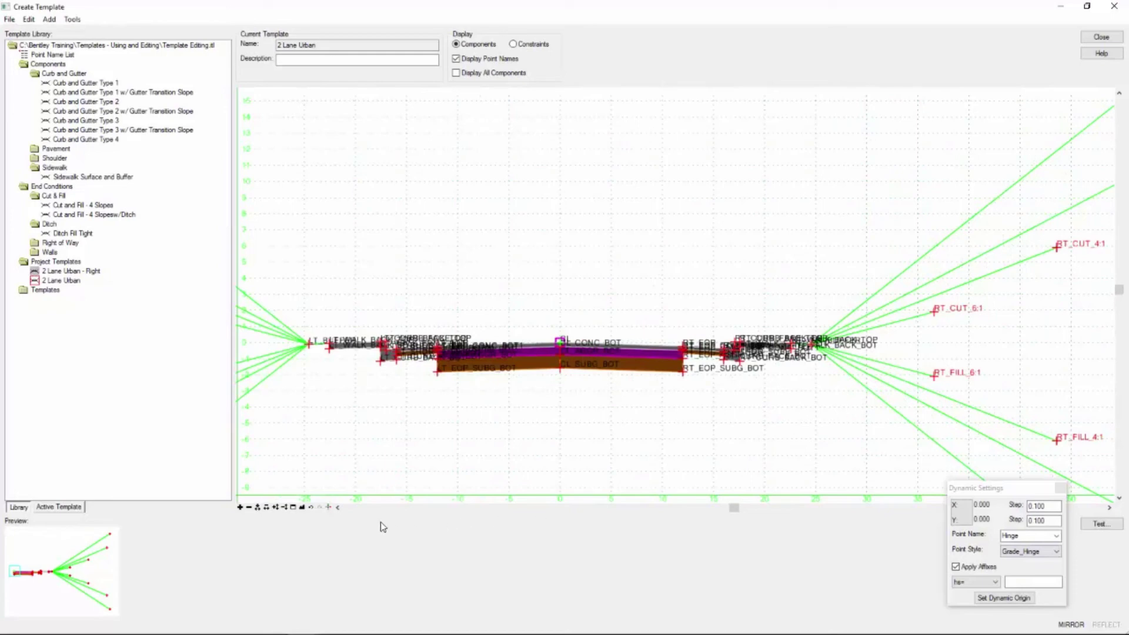
pyautogui.click(312, 507)
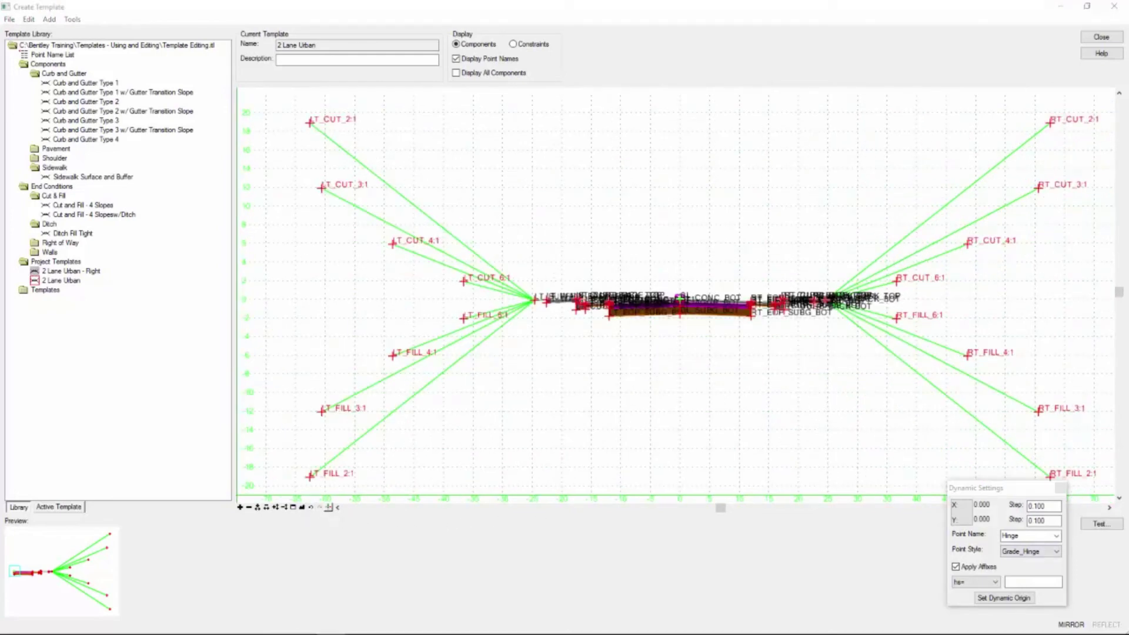